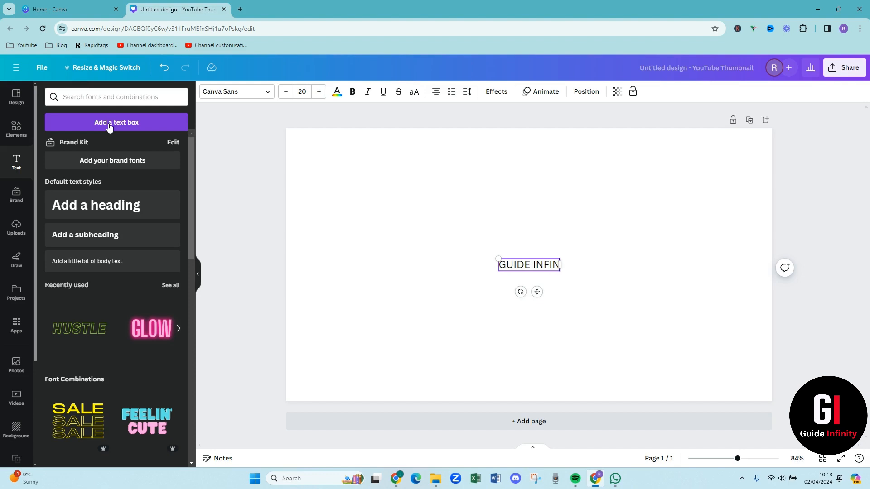
Complete the text box wording as GUIDE INFINITY and set its font to Anton.
text(IT)
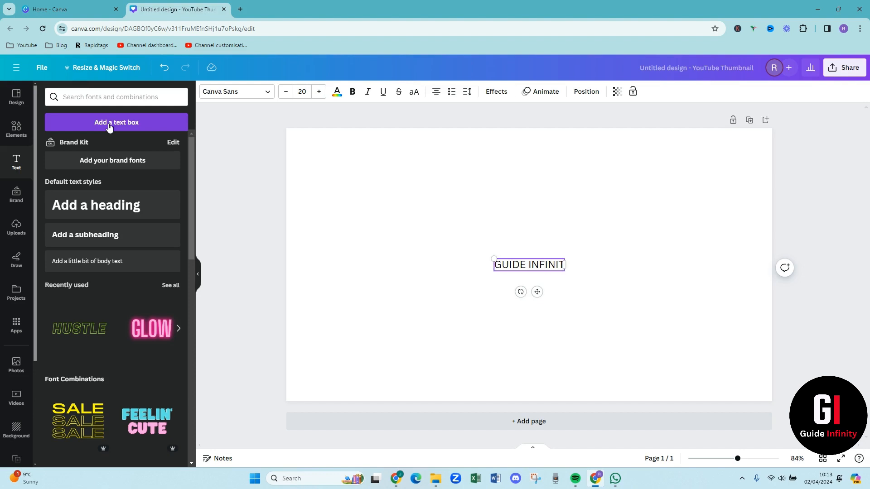
text(Y)
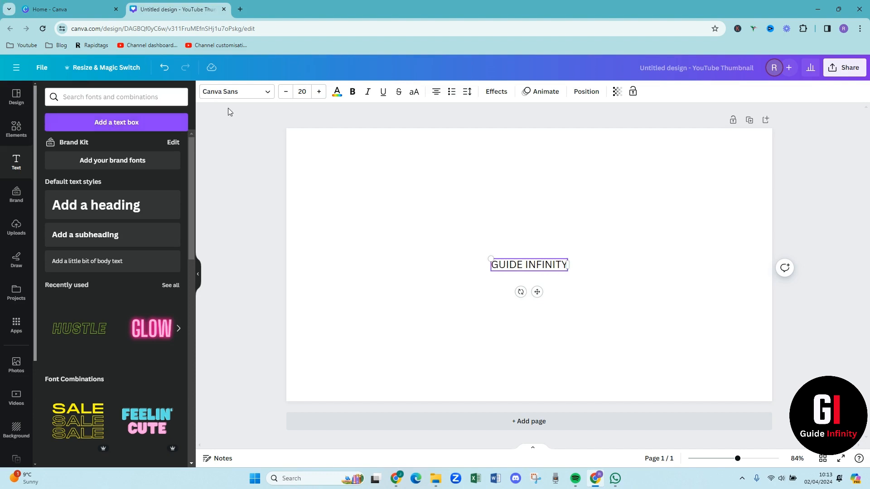
click(253, 96)
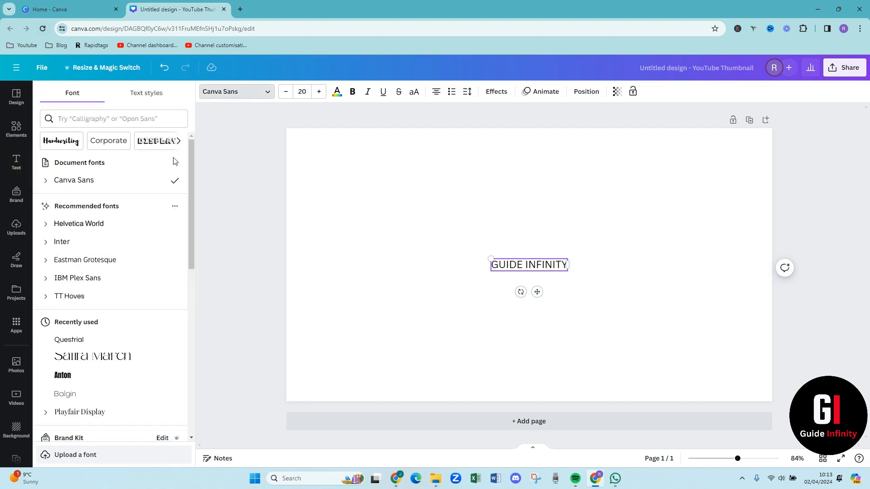
click(132, 380)
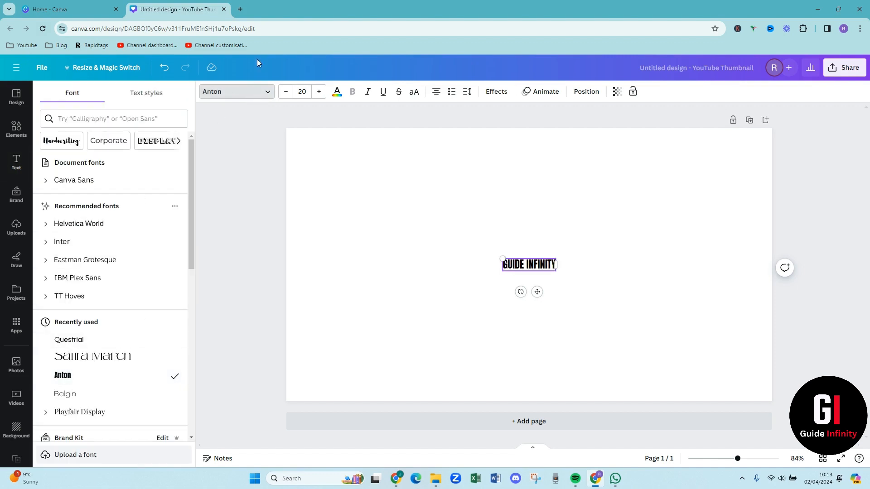
Set the GUIDE INFINITY text's font size to 80, then increase it to 100.
click(303, 91)
text(80)
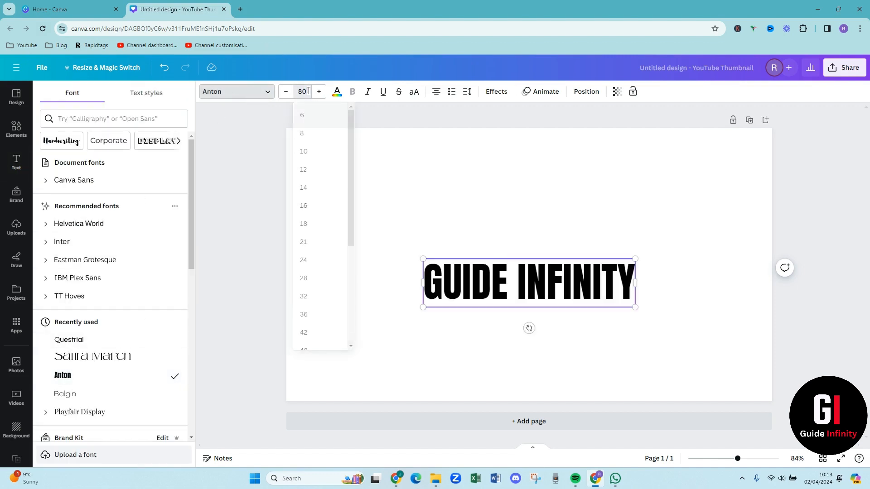
key(Return)
click(309, 91)
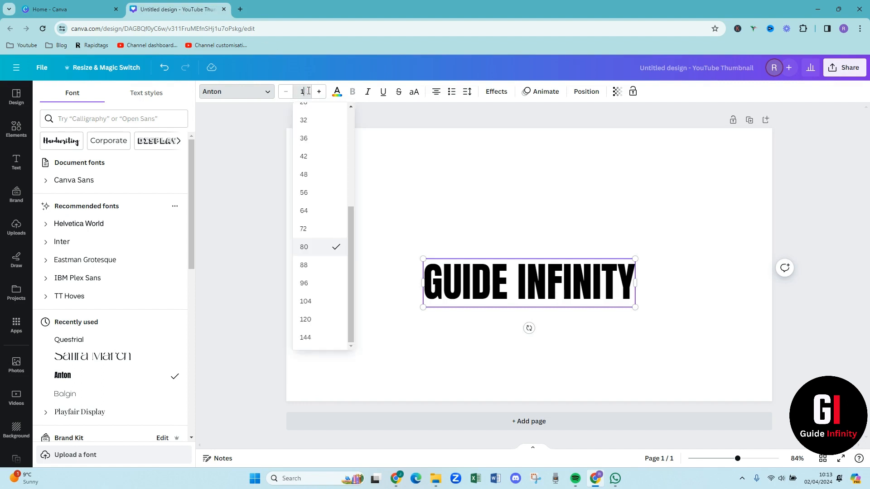
key(Return)
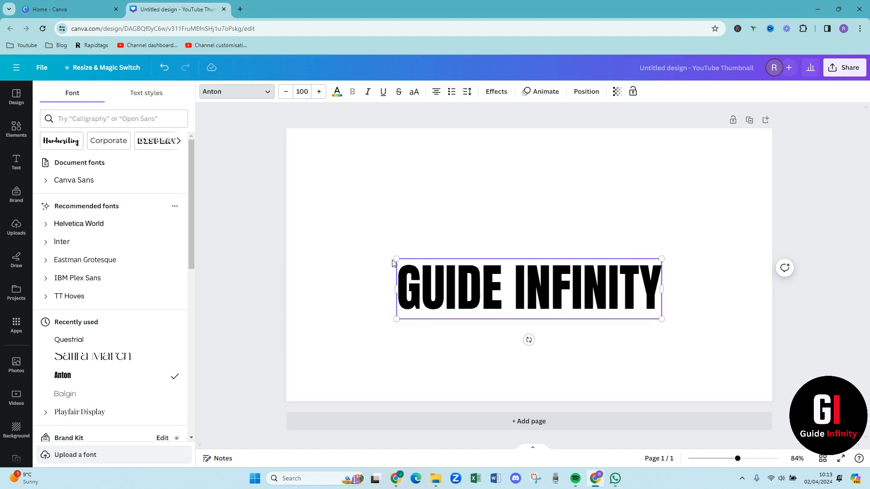
Scale the GUIDE INFINITY text up to about size 156 so it spans most of the page, and centre it.
drag(393, 259, 331, 241)
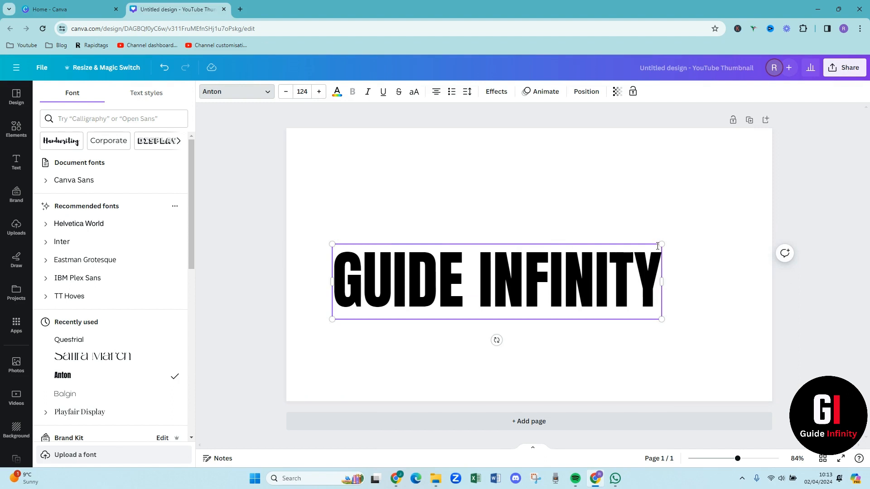
drag(660, 245, 744, 223)
click(563, 194)
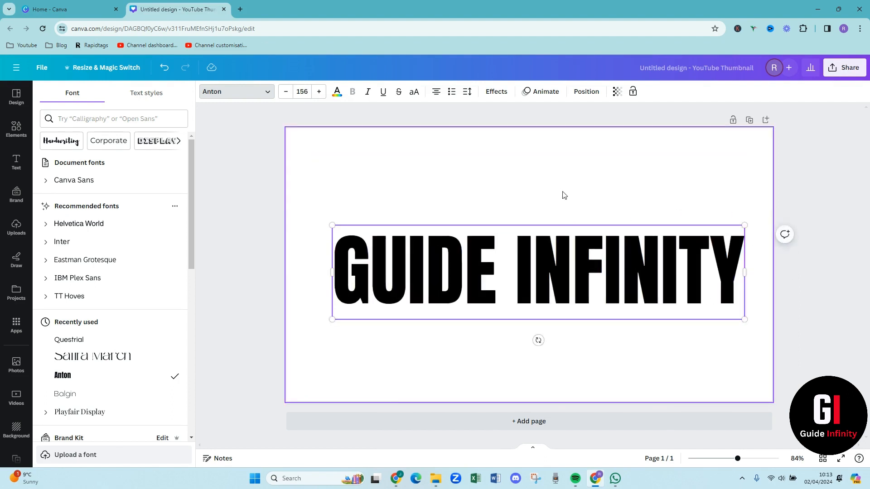
drag(536, 252, 521, 243)
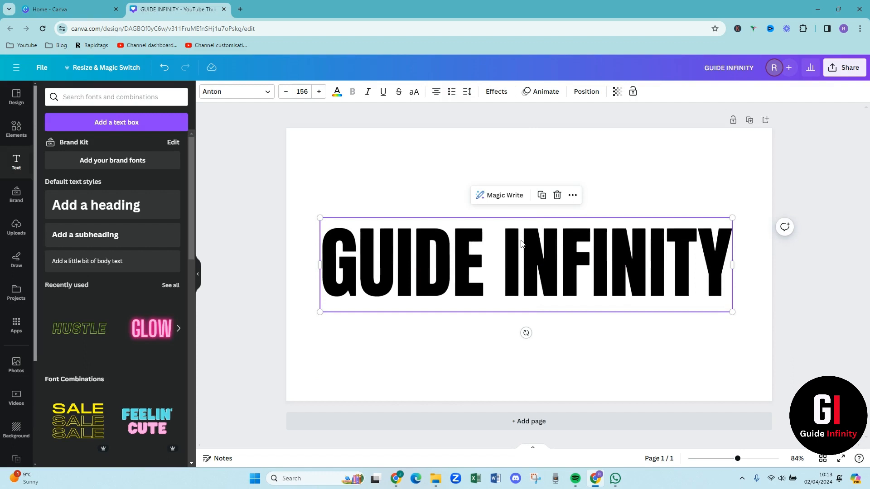
click(305, 217)
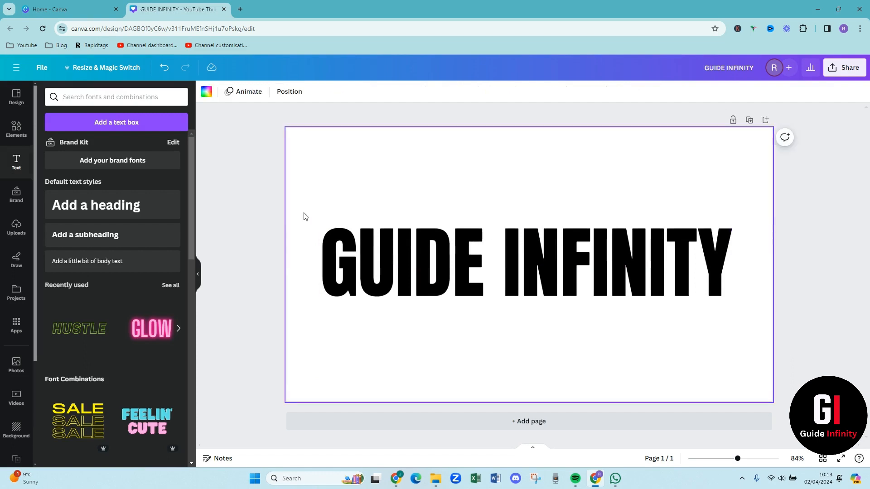
Search the elements library for a rainbow background and look through the photos.
click(15, 136)
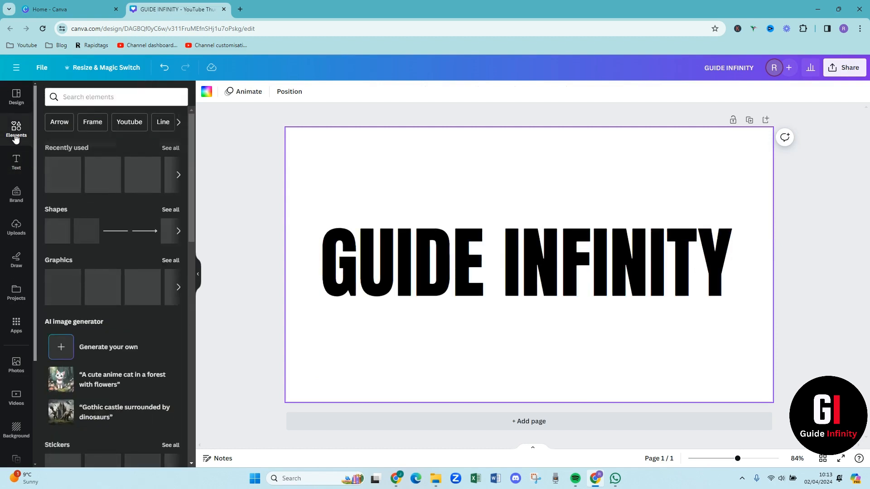
click(80, 98)
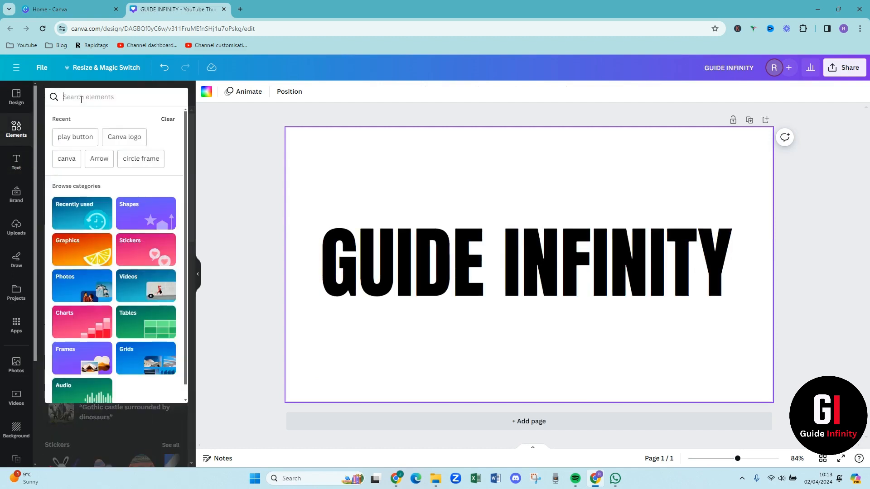
text(RAI)
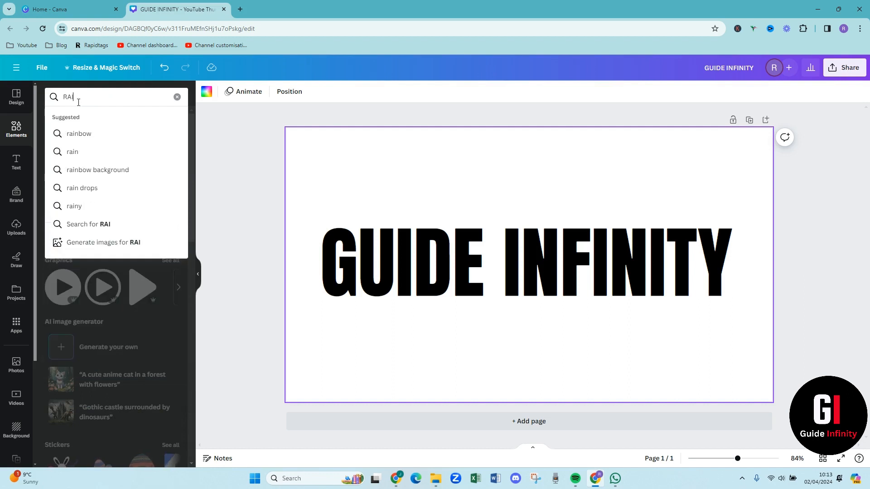
click(80, 132)
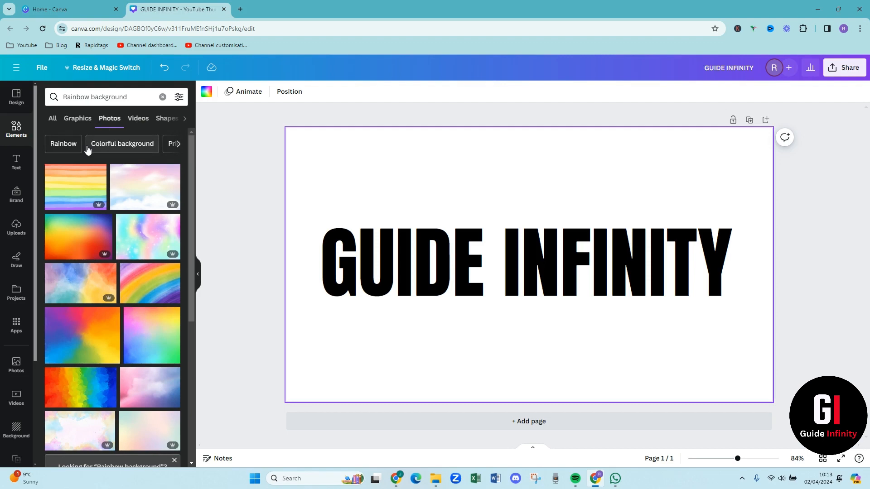
scroll(83, 239, down, 4)
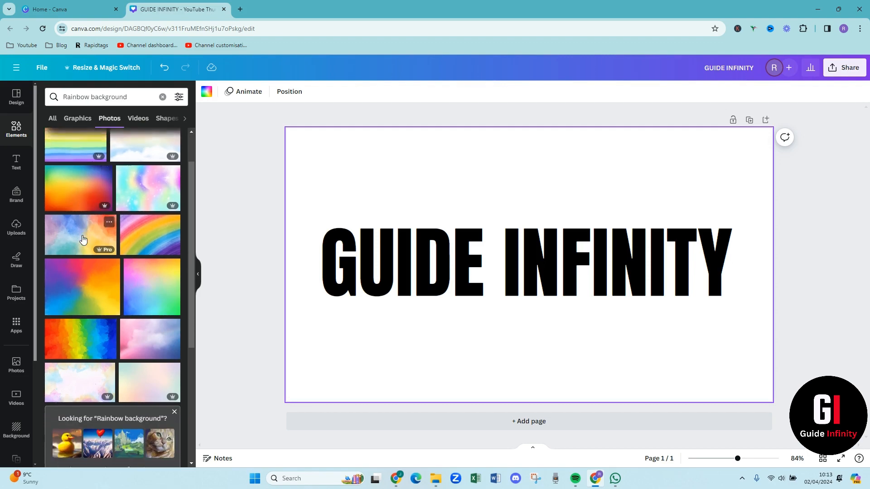
scroll(82, 239, down, 3)
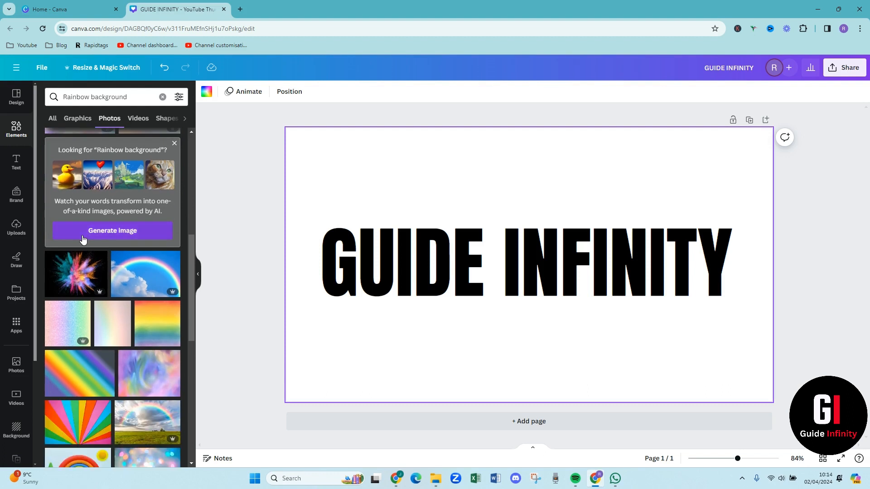
Open Google in a new browser tab and run an image search for "rainbow background".
click(240, 10)
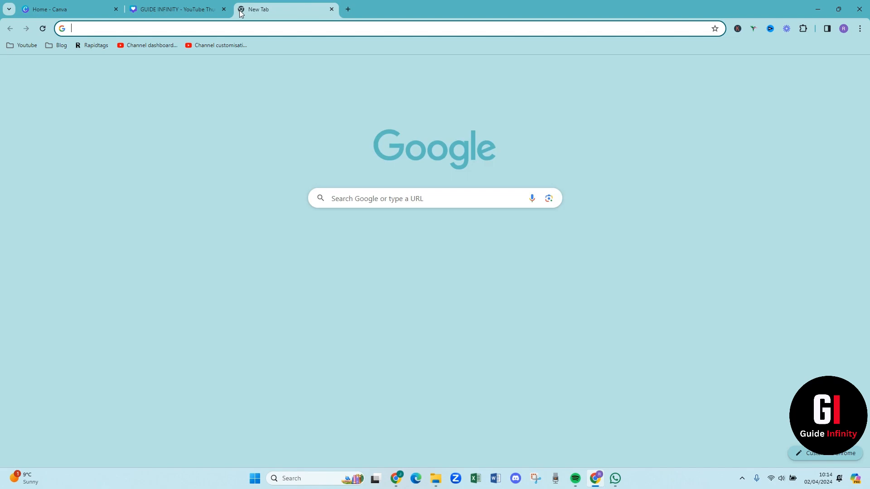
text(GOO)
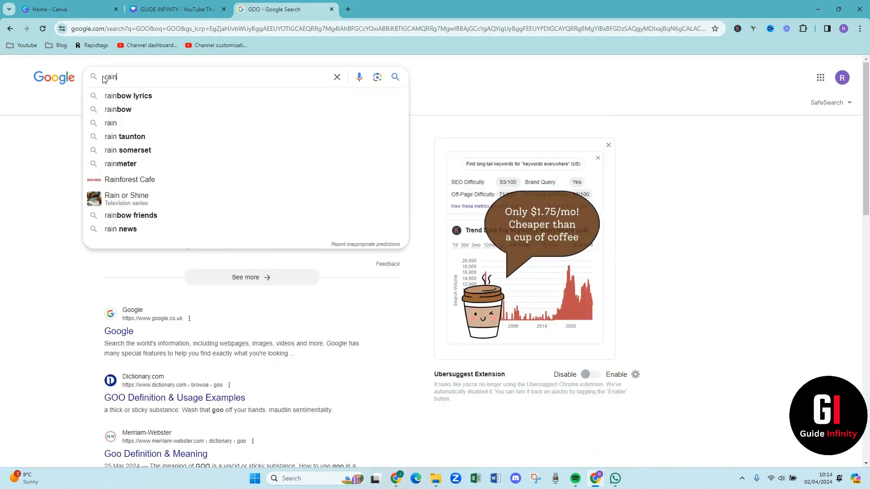
text(bow)
key(alt+f)
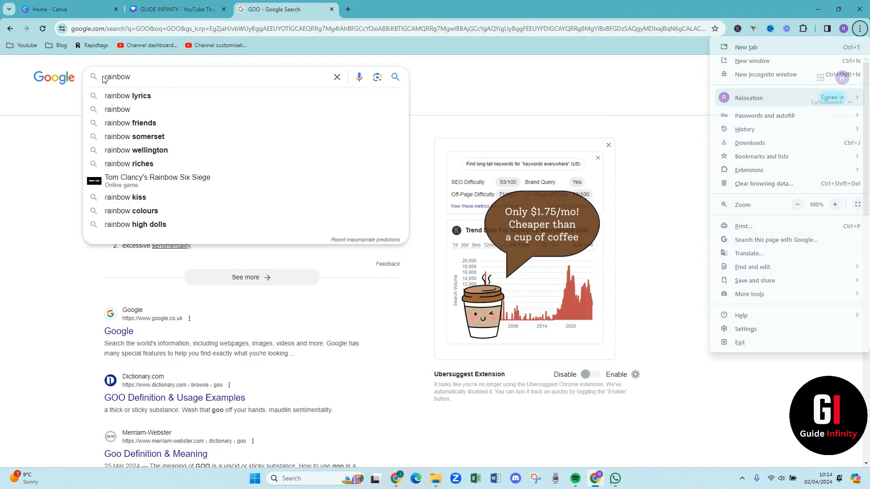
key(b)
click(135, 78)
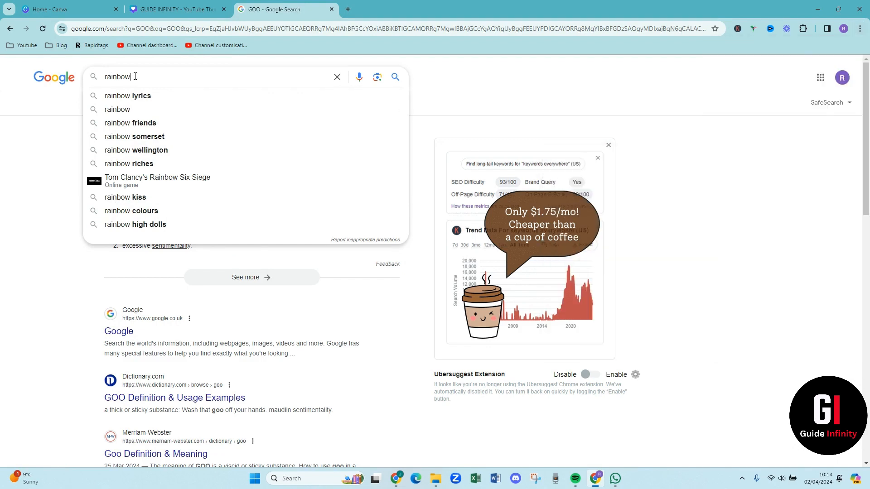
text(back)
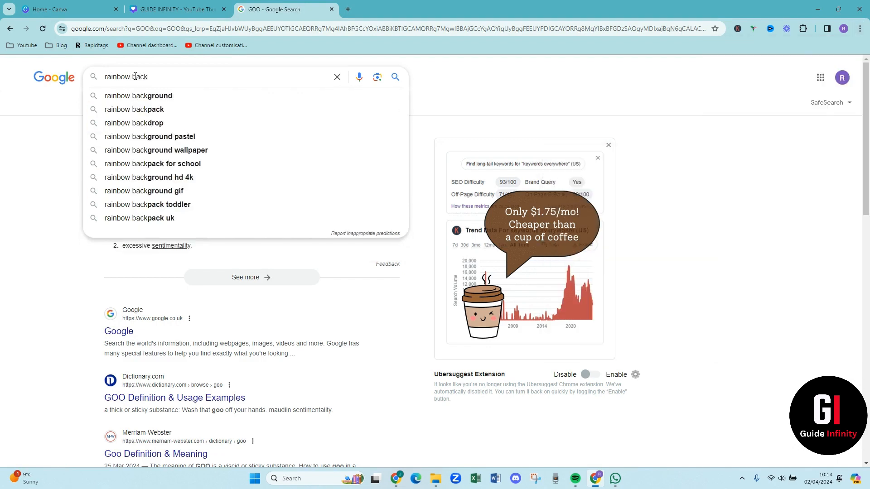
click(136, 96)
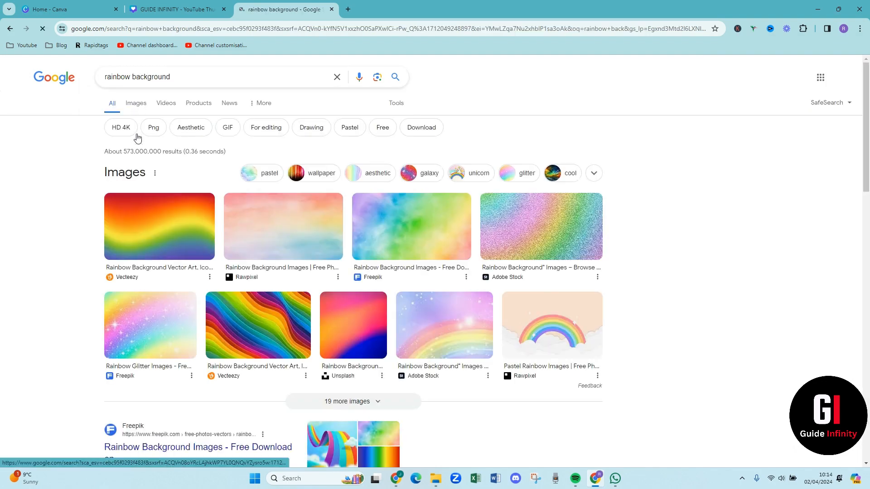
click(136, 104)
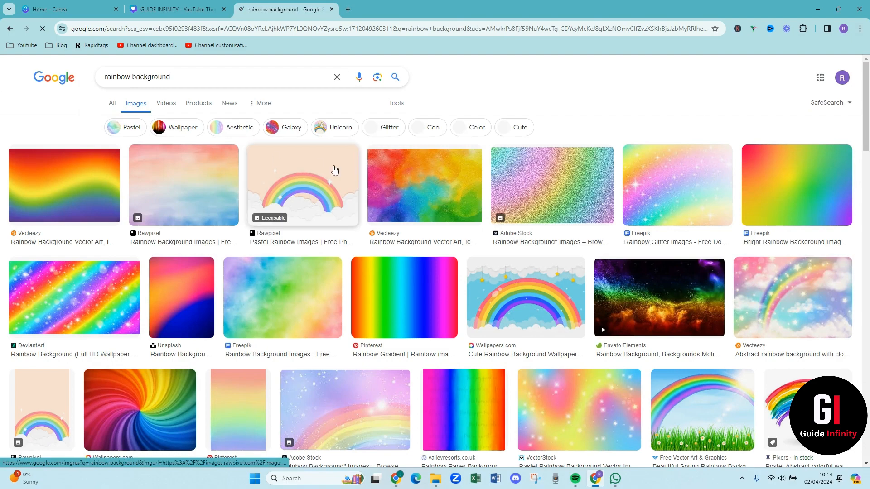
Save the smooth orange-to-blue rainbow gradient image from Adobe Stock to the Downloads folder as "rainbow".
scroll(334, 171, down, 1)
scroll(333, 171, down, 2)
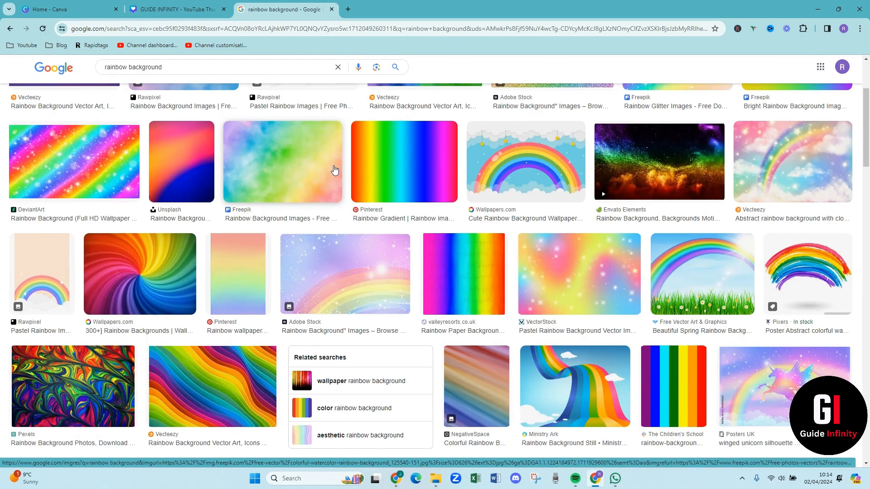
scroll(334, 170, down, 4)
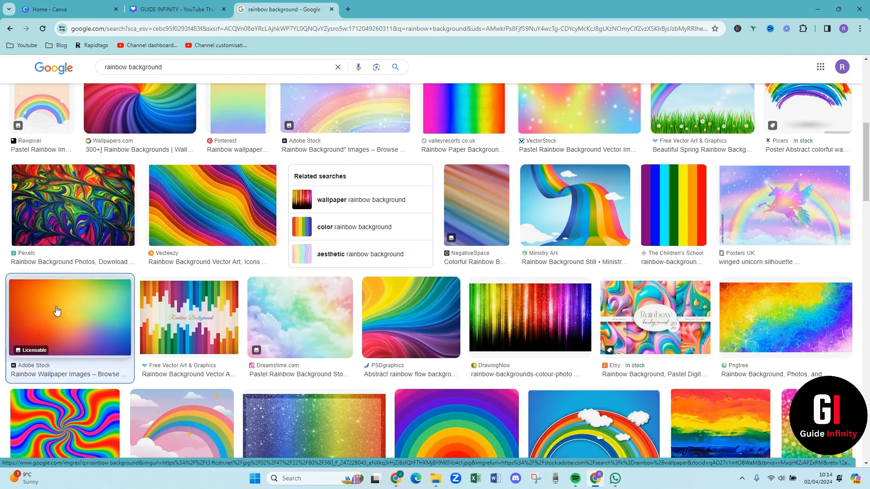
click(53, 310)
right_click(611, 182)
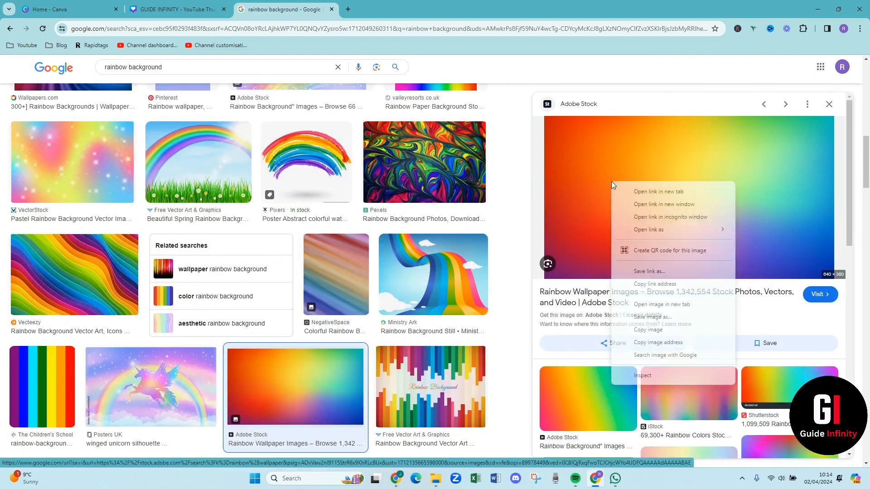
click(652, 318)
text(r)
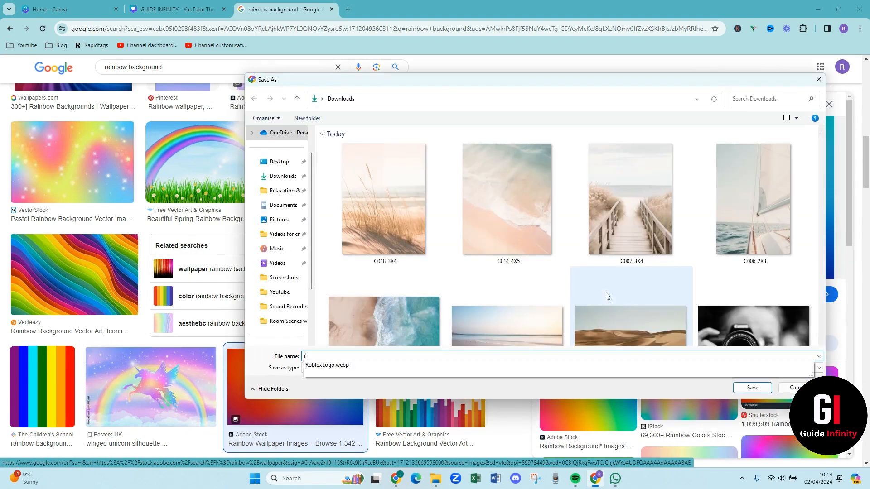
text(ainbo)
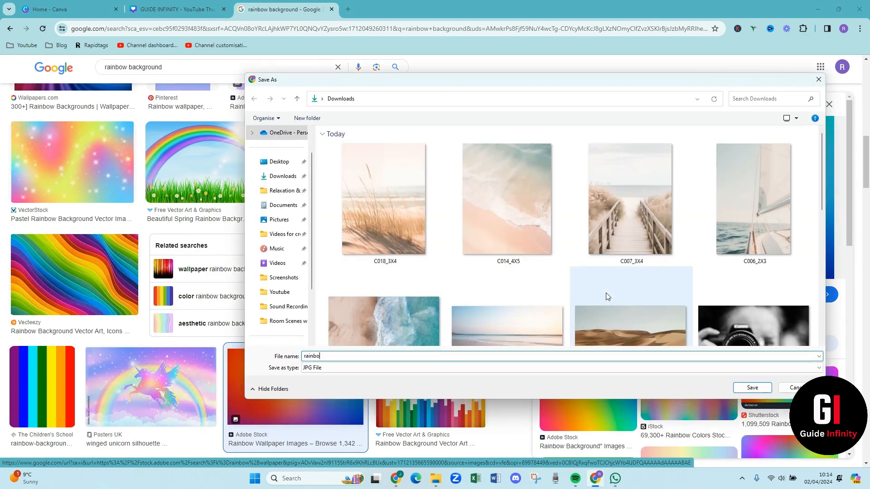
text(w)
key(Return)
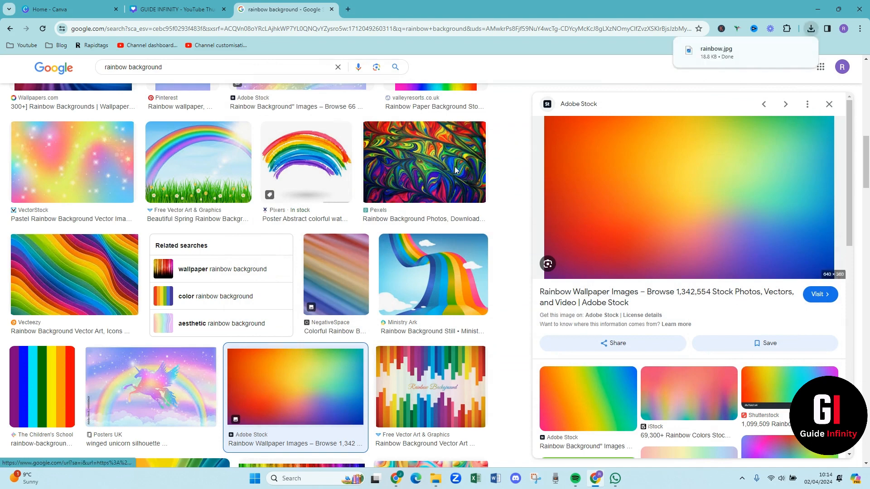
Switch back to the Canva design, upload the rainbow image from Downloads and place it on the page over the text.
click(164, 11)
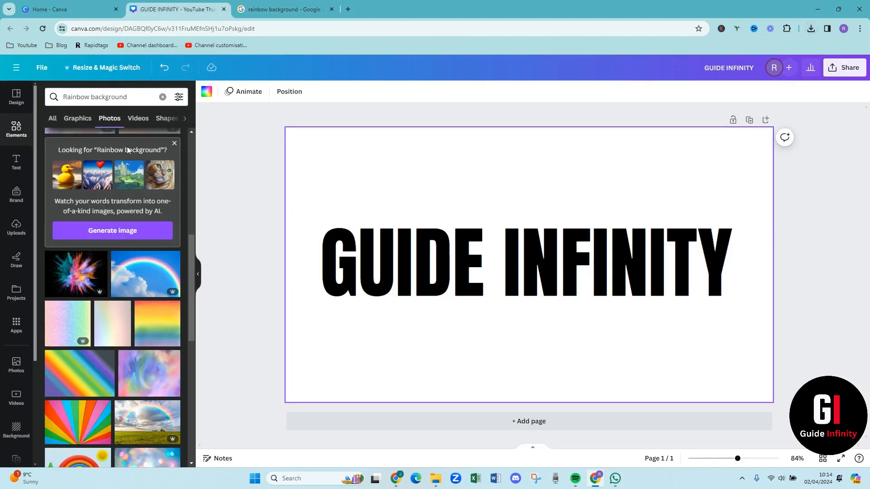
click(16, 226)
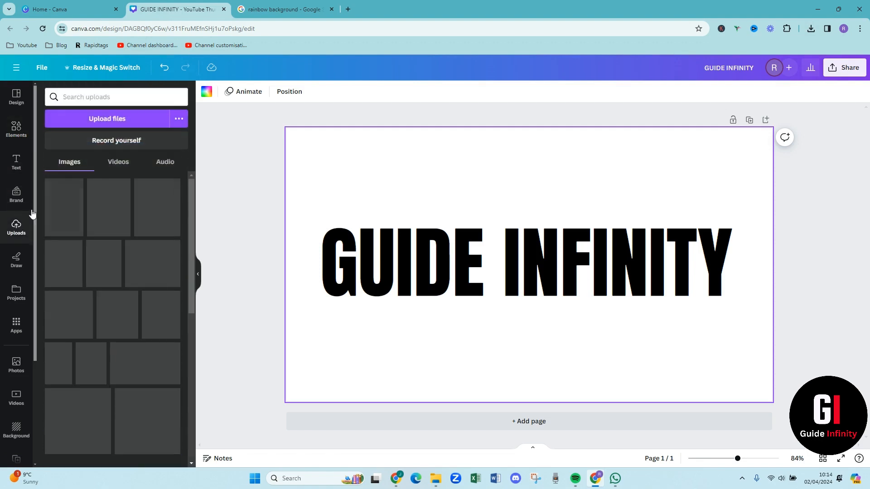
click(91, 120)
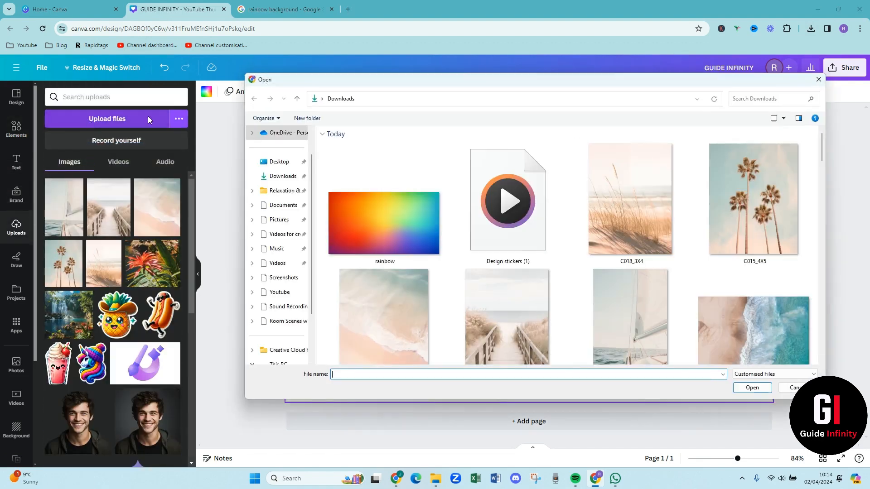
double_click(355, 221)
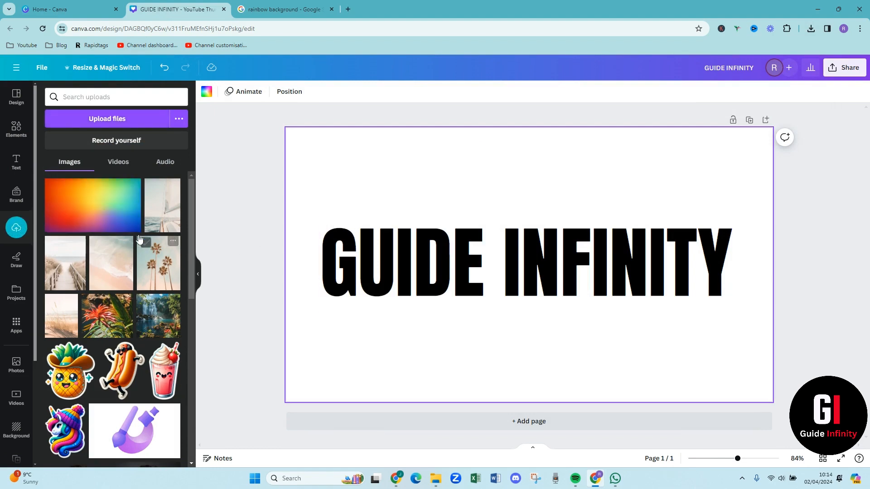
mouse_move(108, 217)
drag(108, 216, 384, 213)
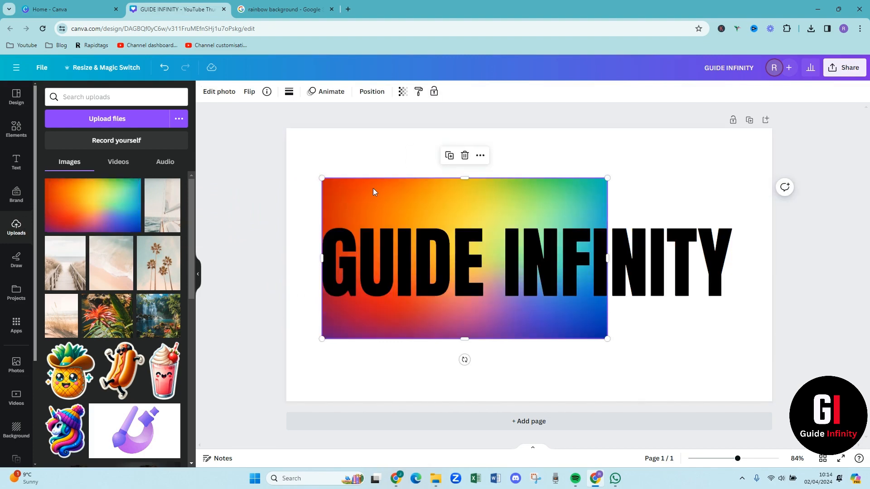
Enlarge the rainbow gradient image from its corners until it covers the whole page behind the GUIDE INFINITY text.
drag(608, 339, 726, 404)
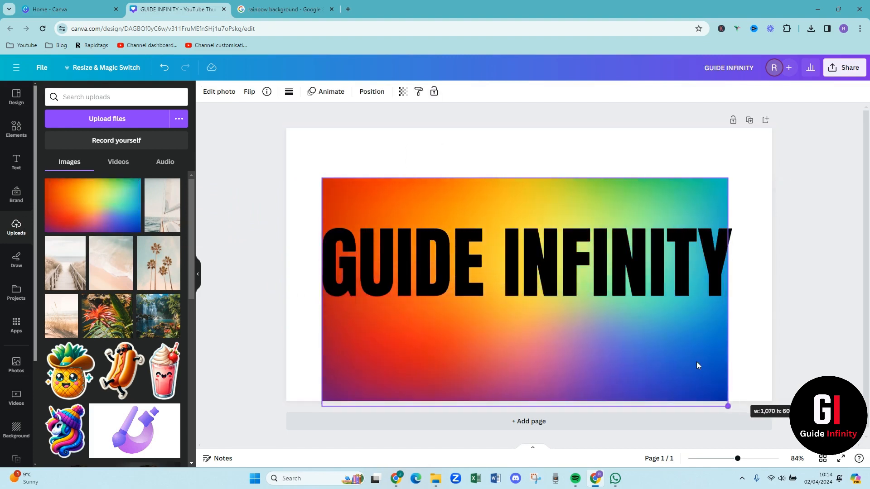
drag(322, 177, 282, 155)
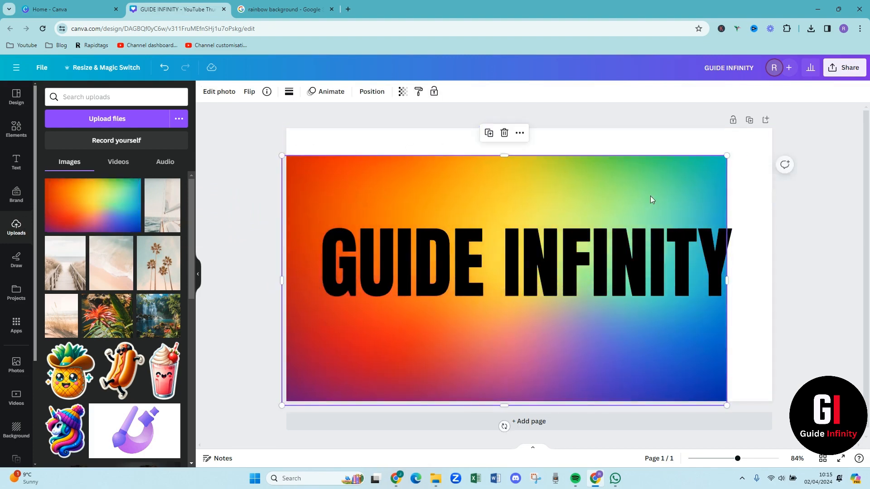
drag(725, 154, 772, 130)
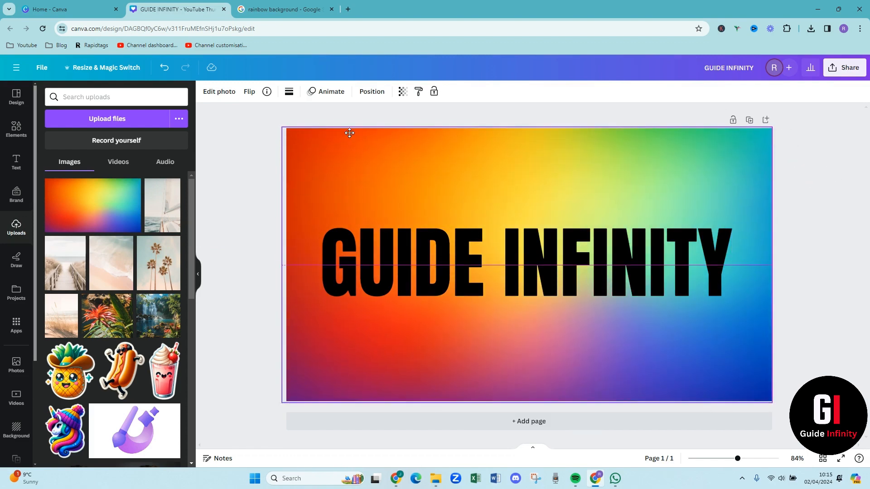
Change the GUIDE INFINITY text colour to white (#ffffff).
click(393, 240)
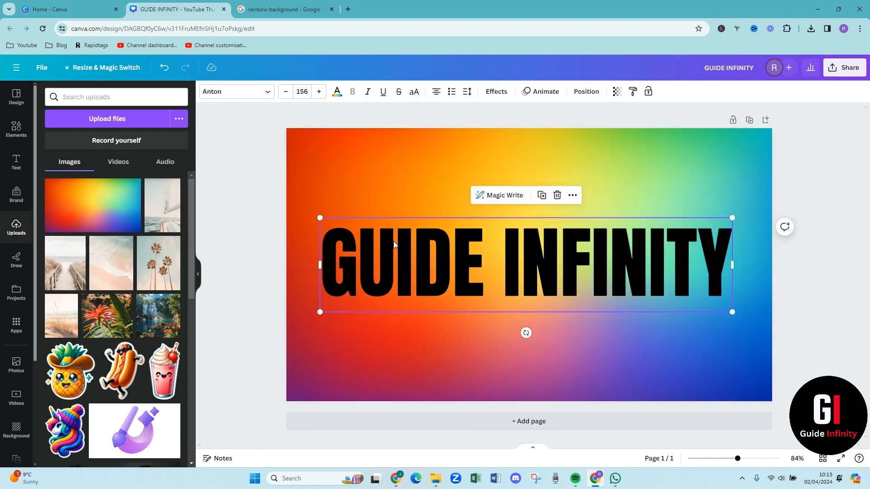
click(337, 92)
click(99, 146)
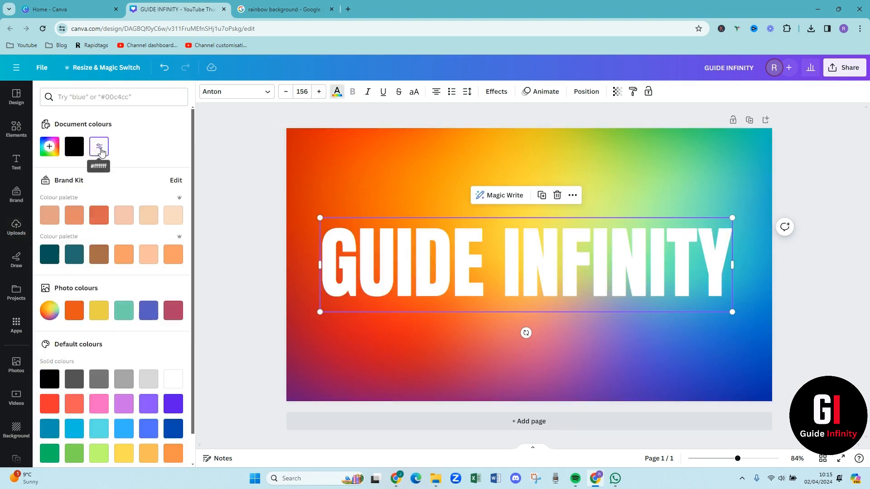
click(607, 330)
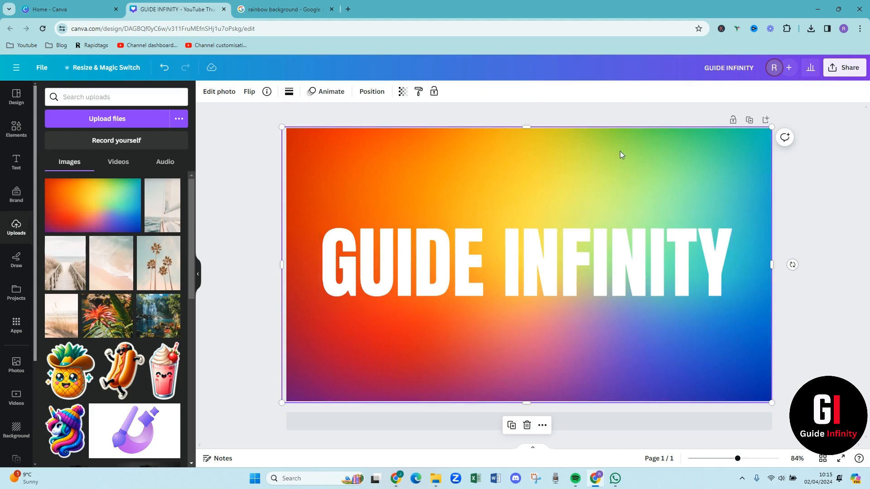
Lower the GUIDE INFINITY text's transparency setting to about half so the rainbow gradient shows through the letters.
click(624, 254)
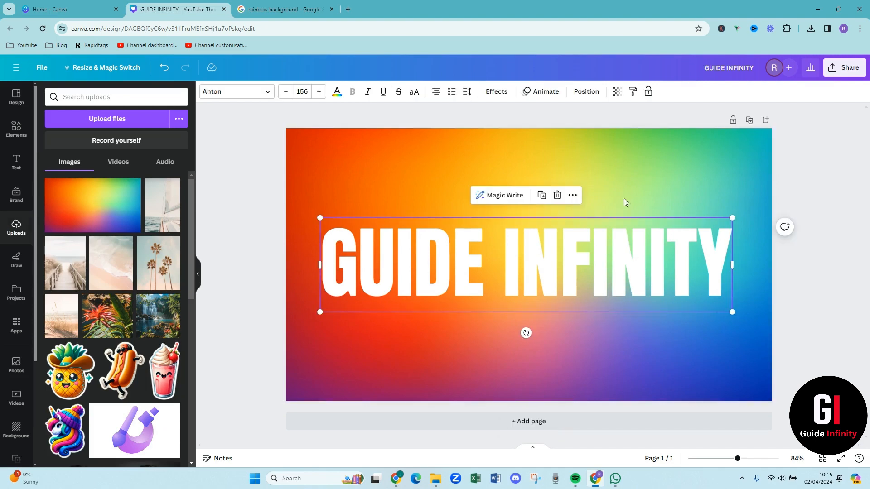
click(615, 94)
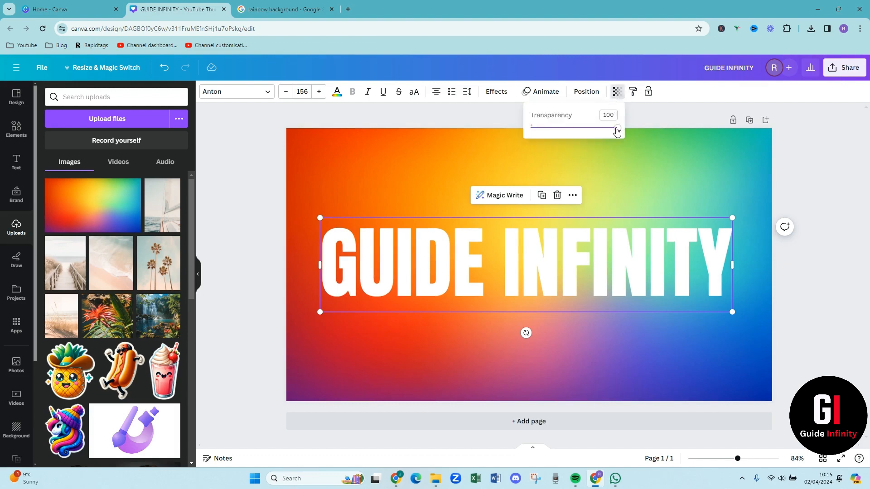
drag(617, 131, 575, 131)
click(630, 167)
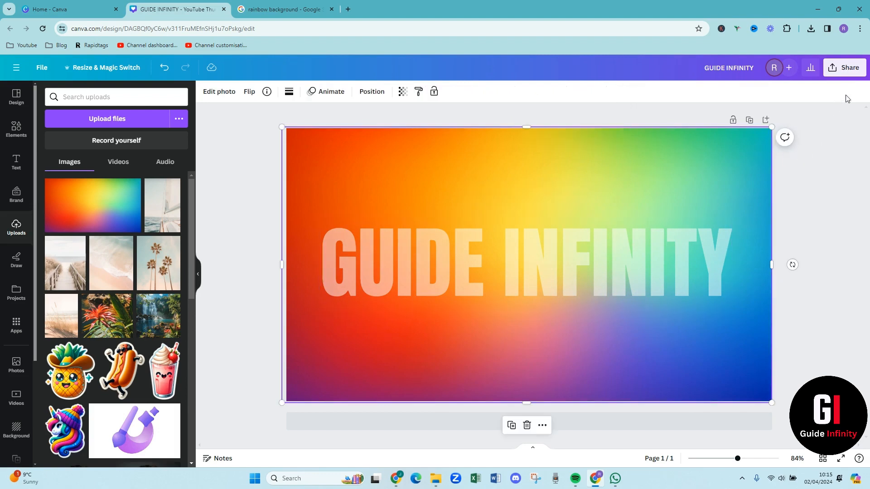
Download the design as a PNG at 1,280 × 720 px.
click(850, 68)
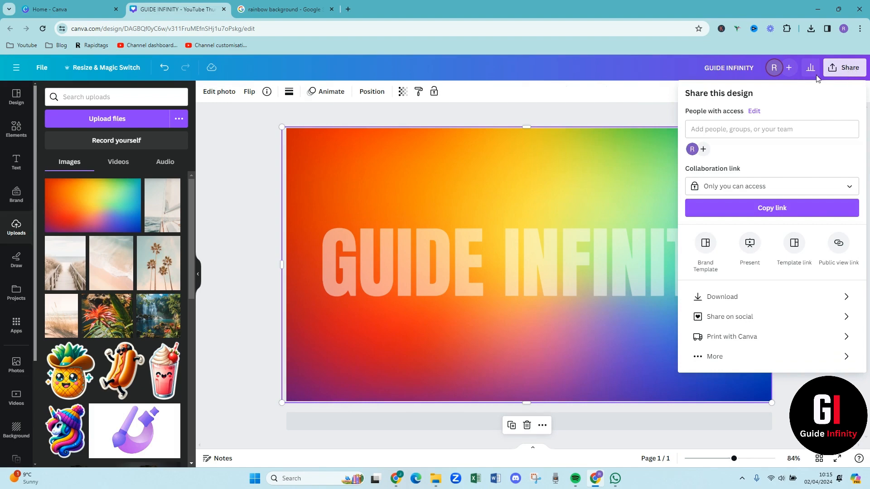
click(763, 297)
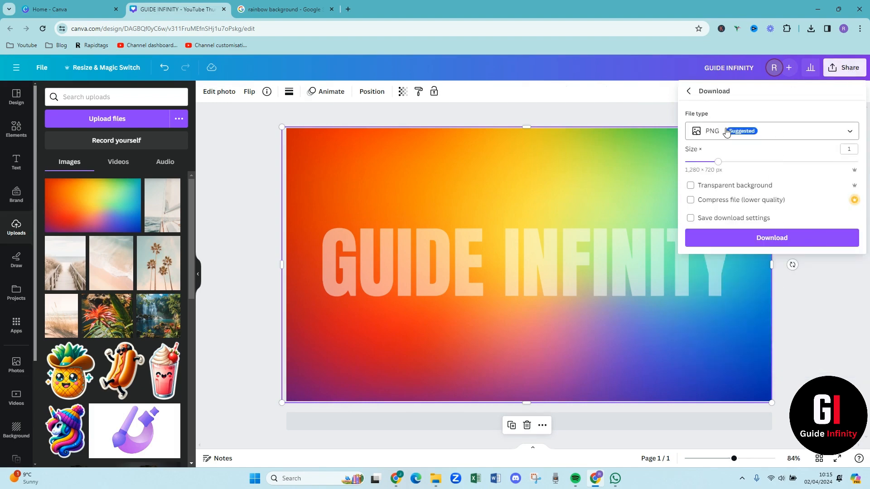
click(777, 245)
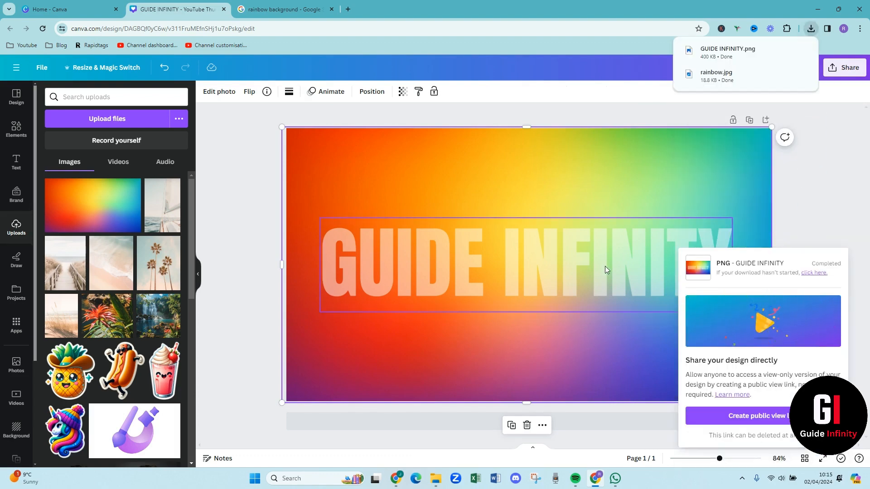
Upload the exported GUIDE INFINITY image from the Downloads folder to the design's uploads.
click(17, 230)
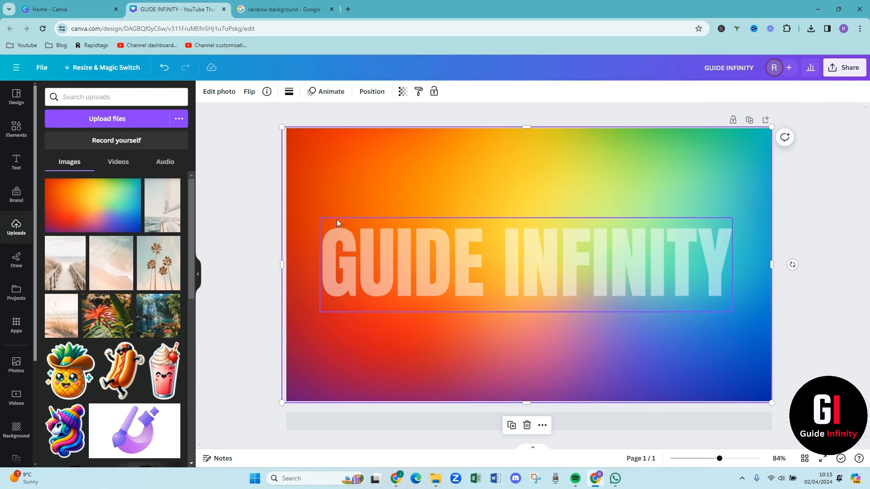
click(94, 120)
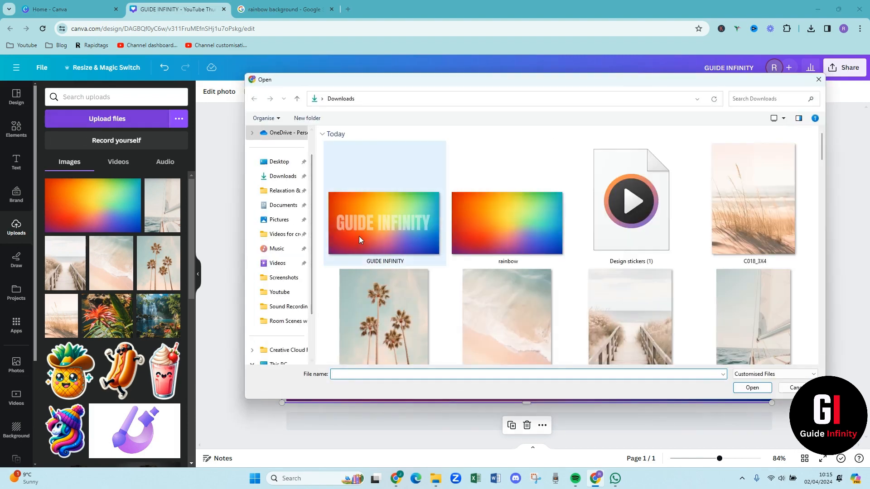
double_click(358, 236)
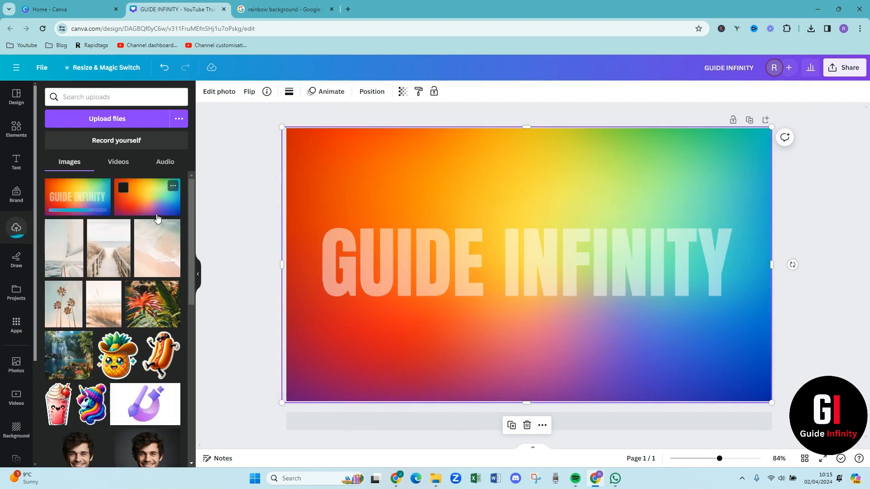
Delete the GUIDE INFINITY text and the rainbow gradient image from the page.
click(422, 293)
key(Delete)
click(400, 274)
key(Delete)
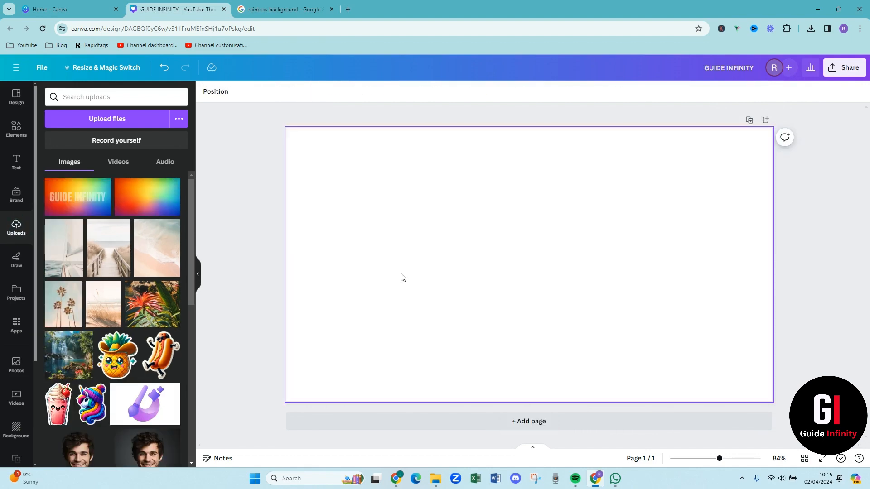
Place the uploaded GUIDE INFINITY image on the page, enlarged to nearly fill it, and strip its background with BG Remover.
click(65, 206)
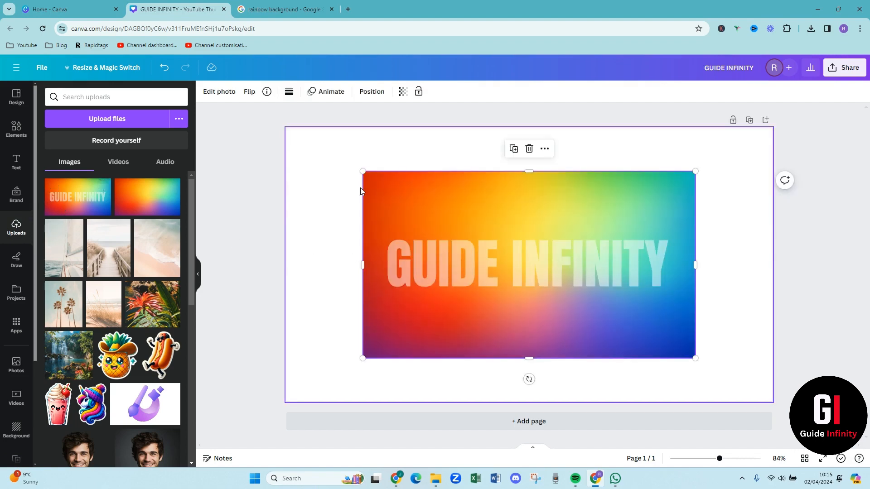
drag(362, 171, 320, 148)
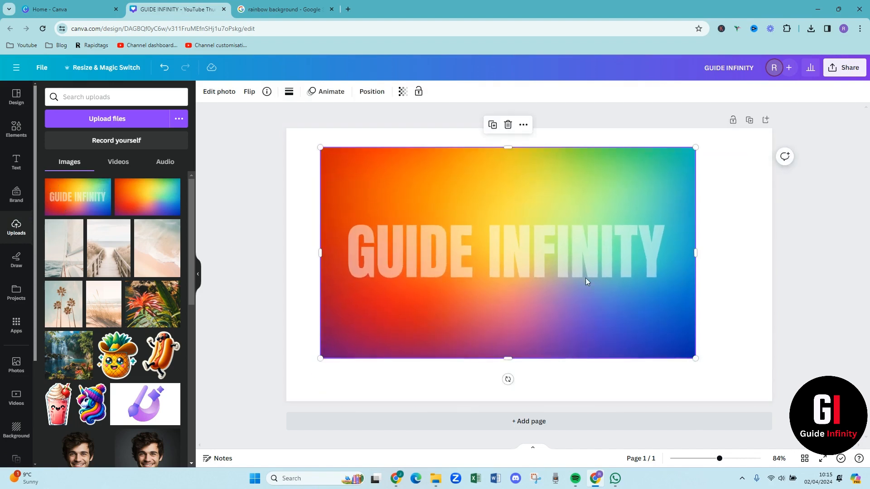
drag(695, 359, 756, 396)
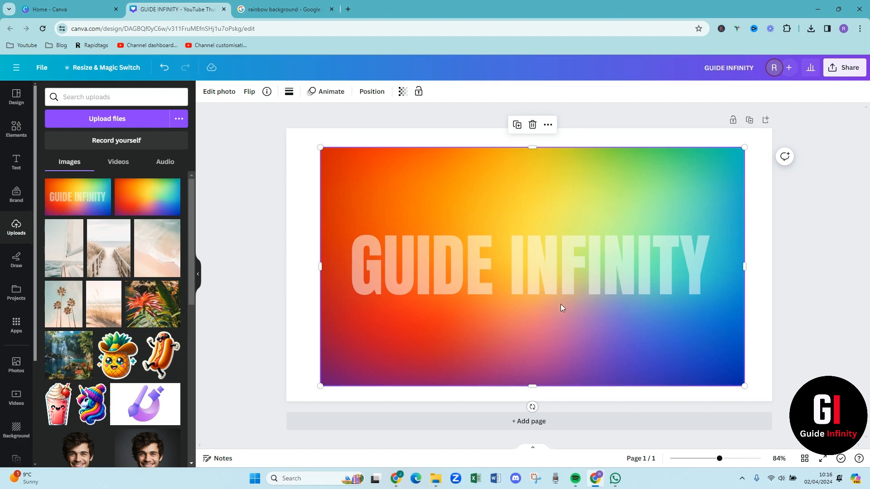
click(218, 93)
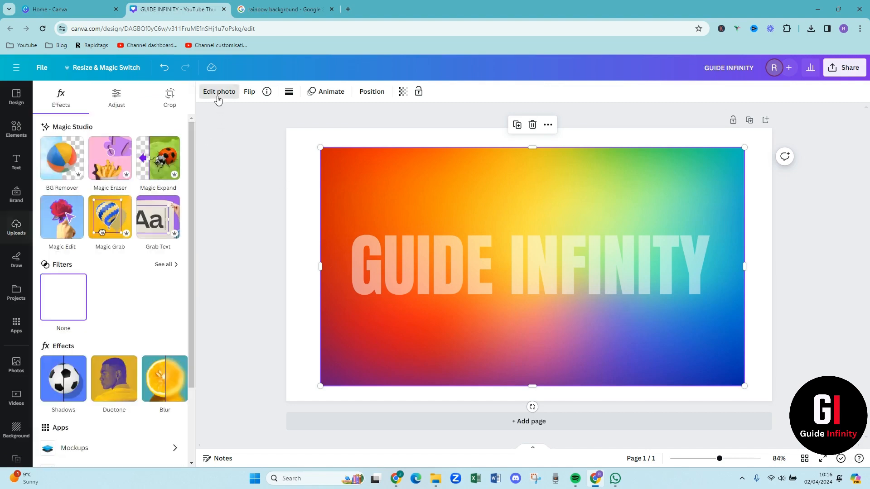
click(56, 172)
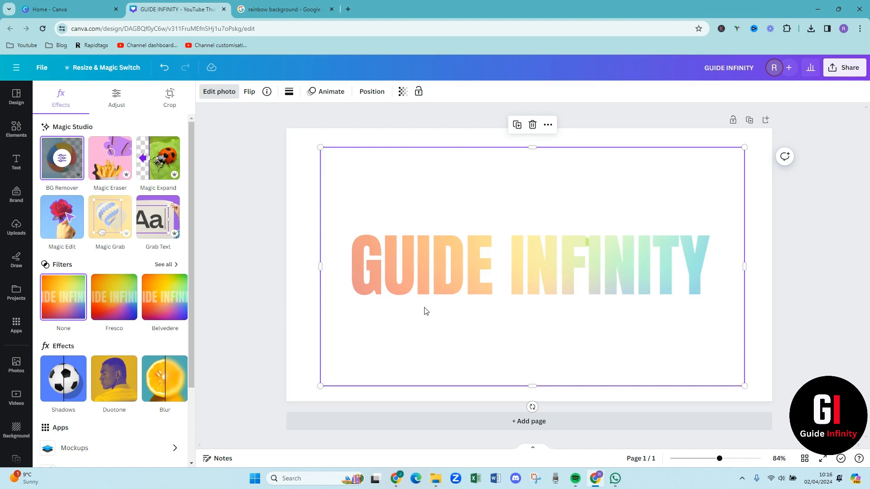
Search Google for "bg remover free" in a new browser tab and open the remove.bg site.
click(347, 10)
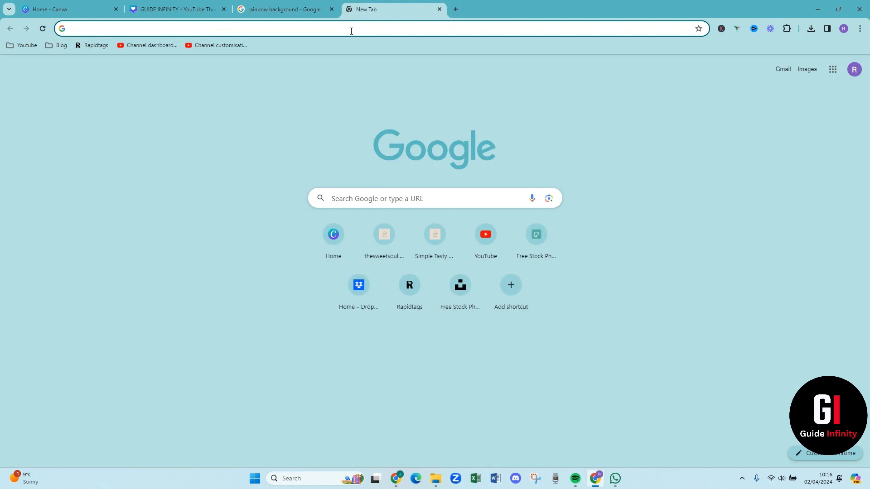
text(bg re.ov)
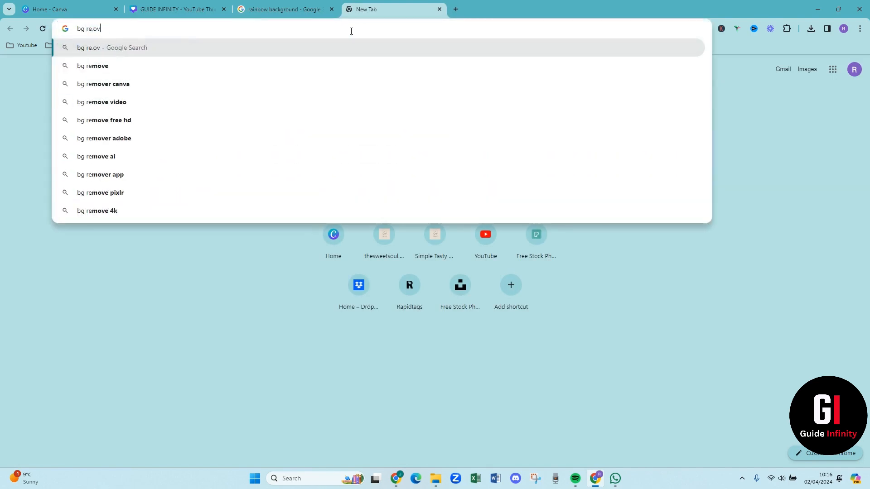
click(86, 87)
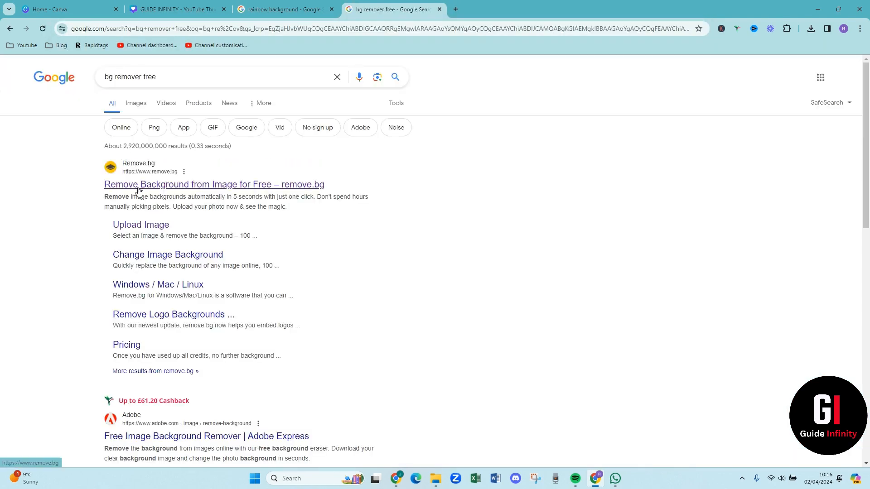
click(146, 188)
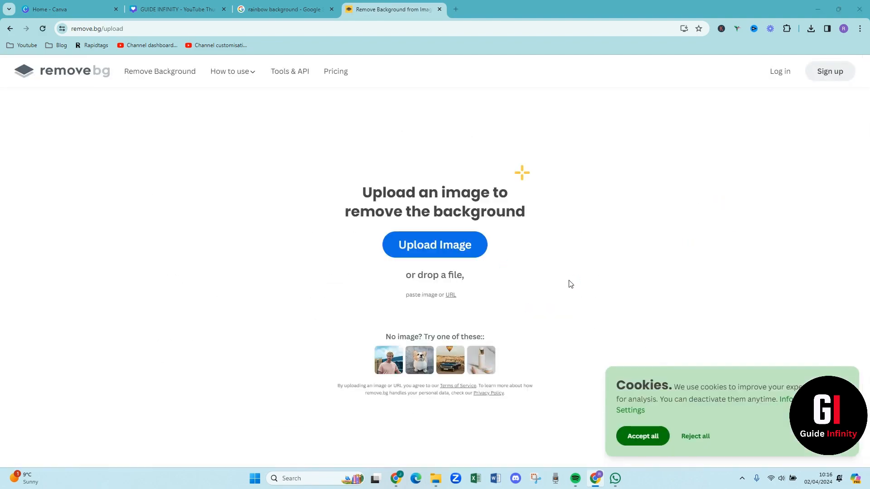
Upload the GUIDE INFINITY image from Downloads to remove.bg to have its background removed.
click(446, 245)
double_click(417, 236)
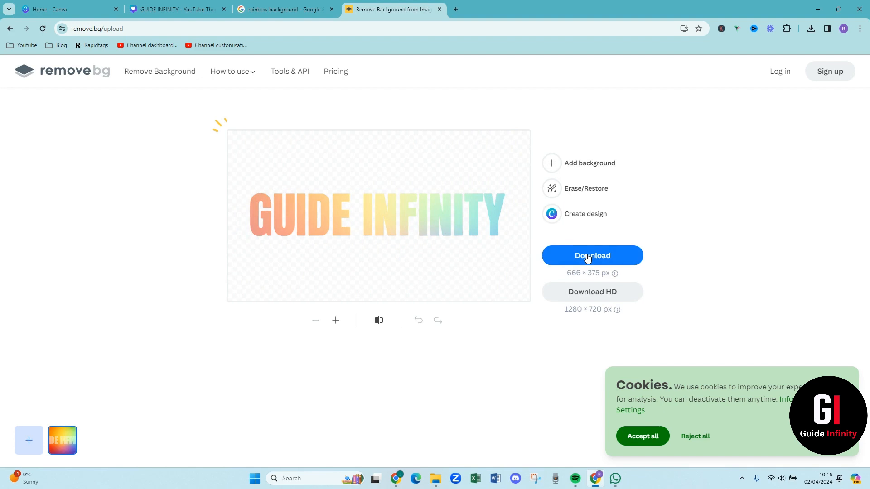
Switch back to the Canva design and set the cut-out text image's vibrance to 54 and saturation to 84.
click(164, 12)
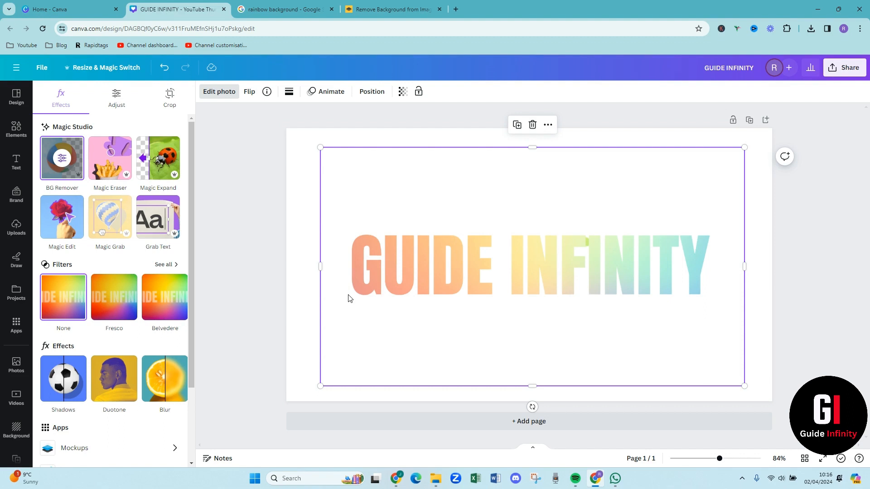
click(110, 108)
scroll(113, 283, down, 4)
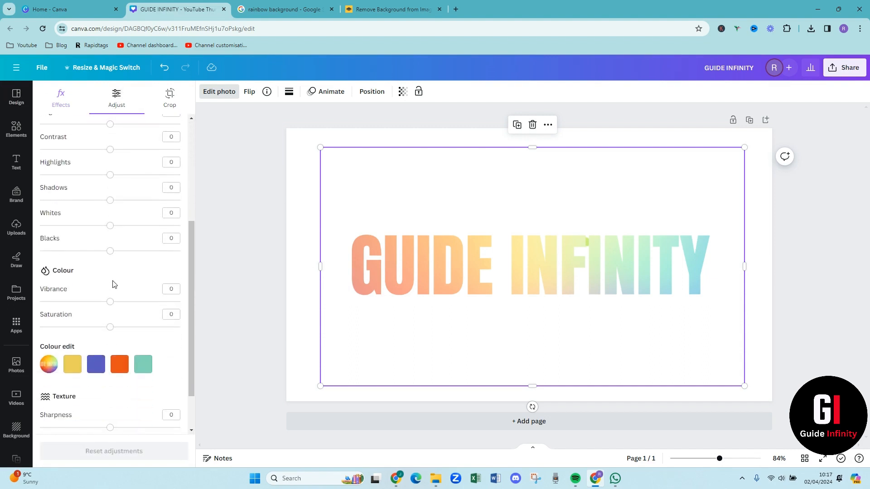
drag(110, 327, 160, 328)
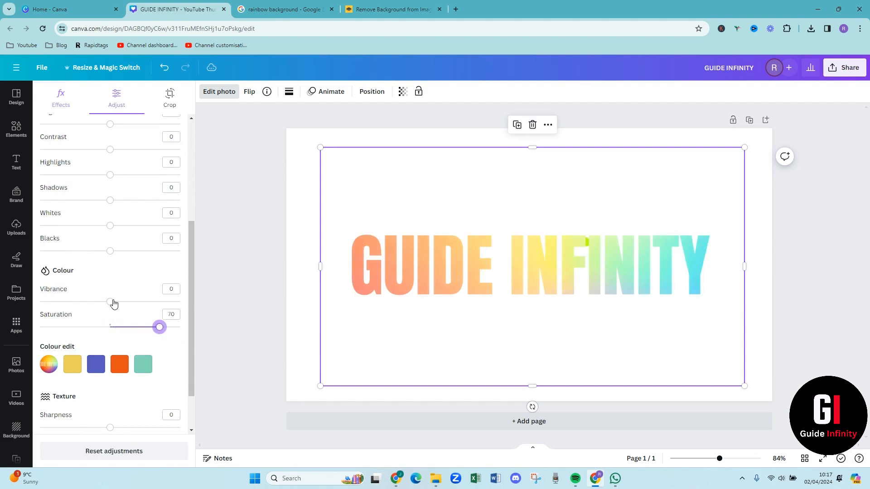
drag(113, 302, 169, 334)
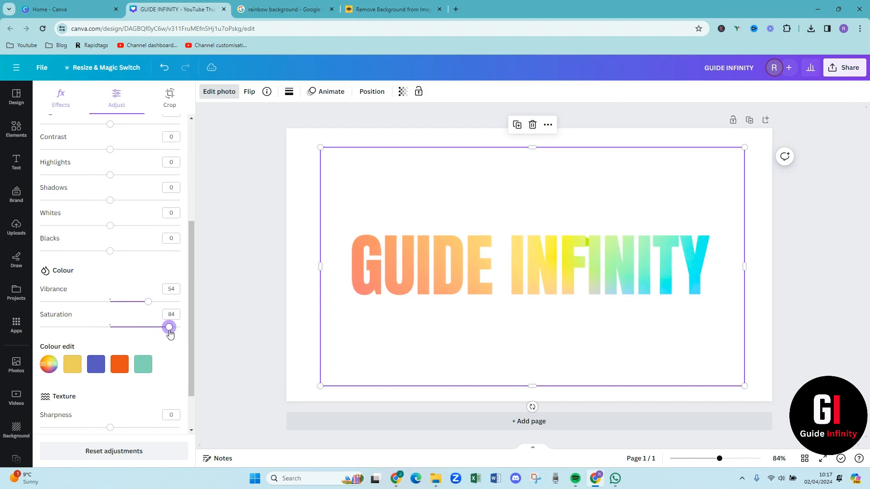
click(302, 362)
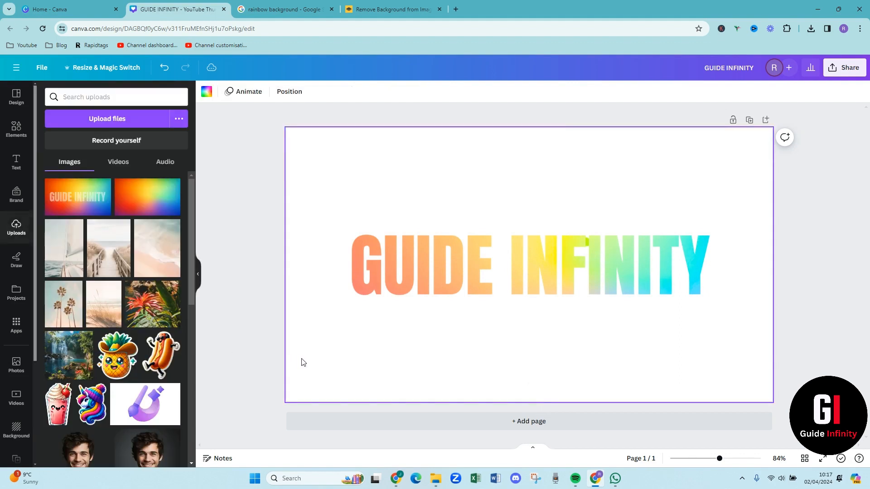